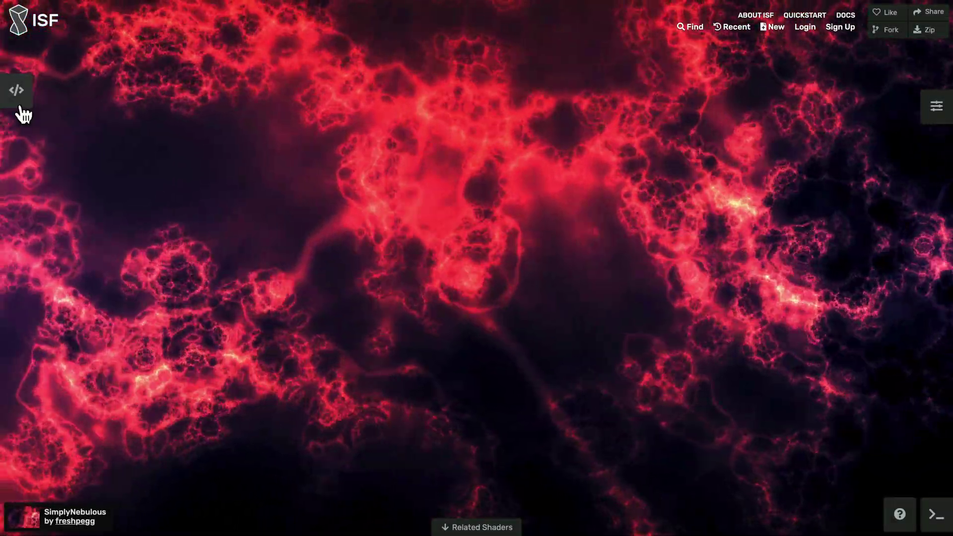
Open the SimplyNebulous shader's code panel and scroll through its JSON inputs and functions.
{"action": "left_click", "coordinate": [18, 102]}
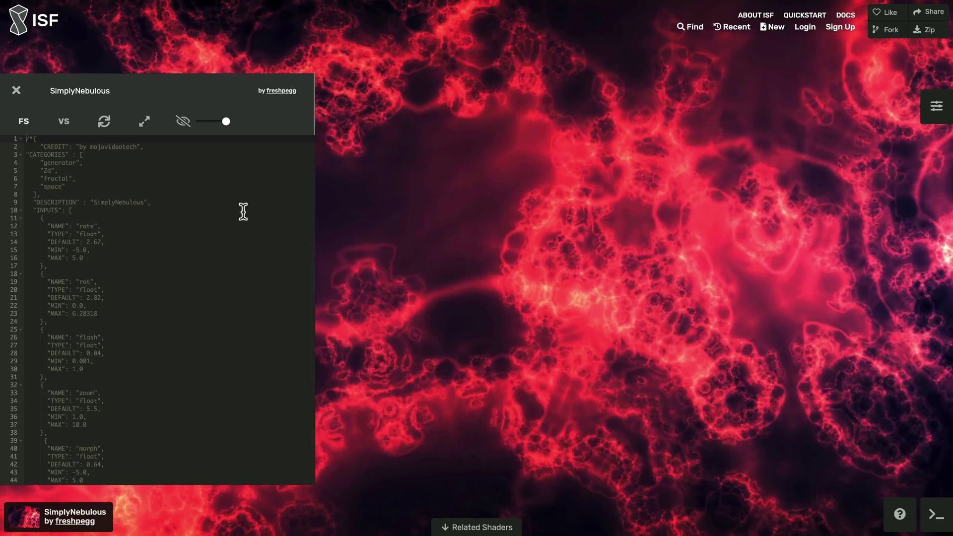
{"action": "scroll", "coordinate": [244, 211], "scroll_direction": "down", "scroll_amount": 10}
{"action": "scroll", "coordinate": [247, 213], "scroll_direction": "down", "scroll_amount": 4}
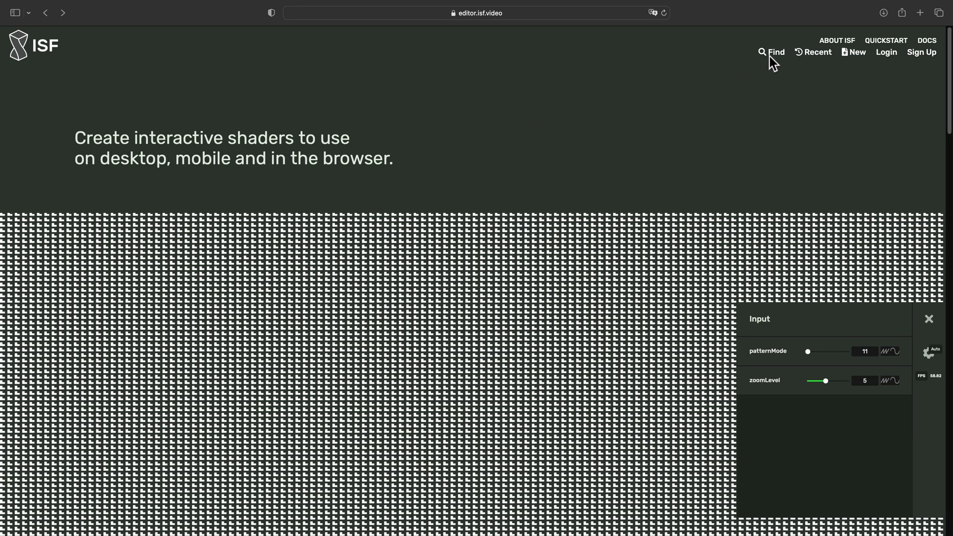
Filter the shader gallery to Generator shaders and open Wisps.
{"action": "left_click", "coordinate": [772, 53]}
{"action": "left_click", "coordinate": [494, 173]}
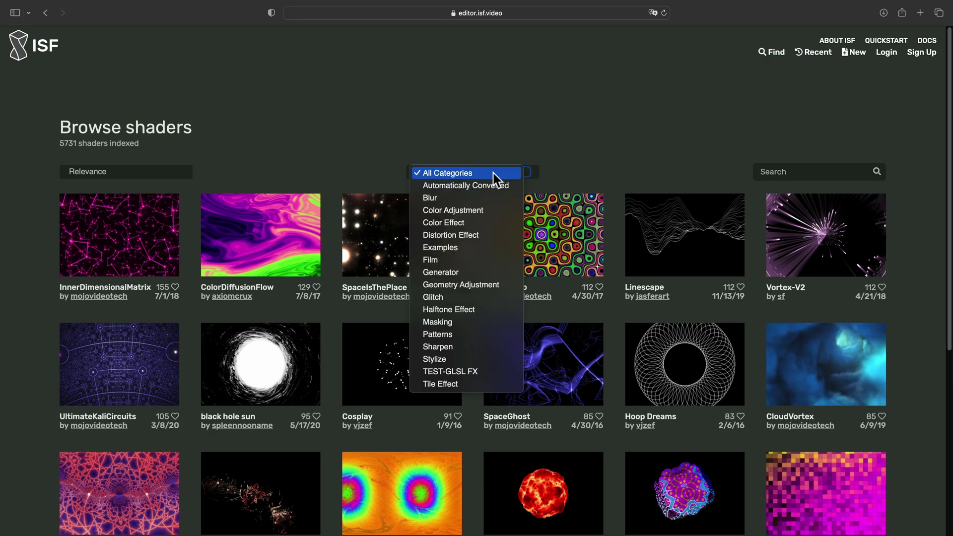
{"action": "left_click", "coordinate": [496, 270]}
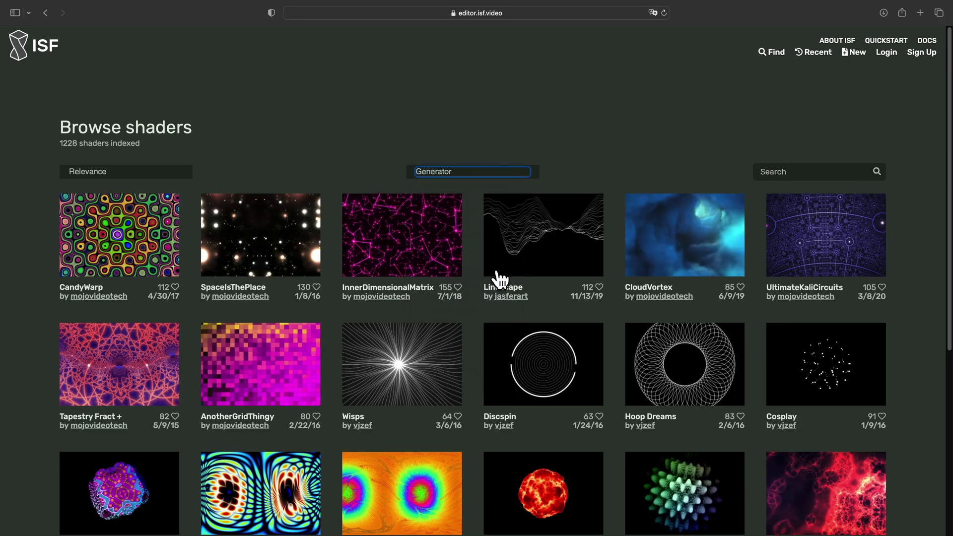
{"action": "left_click", "coordinate": [440, 338]}
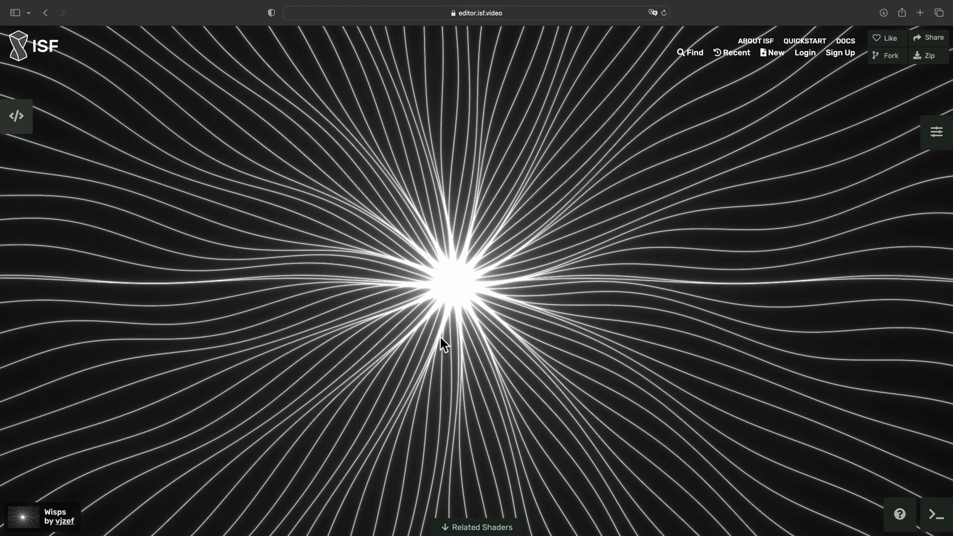
Set Wisps lines to 97.29 and amp to 0.84, then download it as a zip.
{"action": "left_click", "coordinate": [929, 141]}
{"action": "mouse_move", "coordinate": [835, 165]}
{"action": "left_mouse_down"}
{"action": "mouse_move", "coordinate": [819, 164]}
{"action": "mouse_move", "coordinate": [835, 167]}
{"action": "left_mouse_up"}
{"action": "left_click_drag", "start_coordinate": [818, 222], "coordinate": [853, 232]}
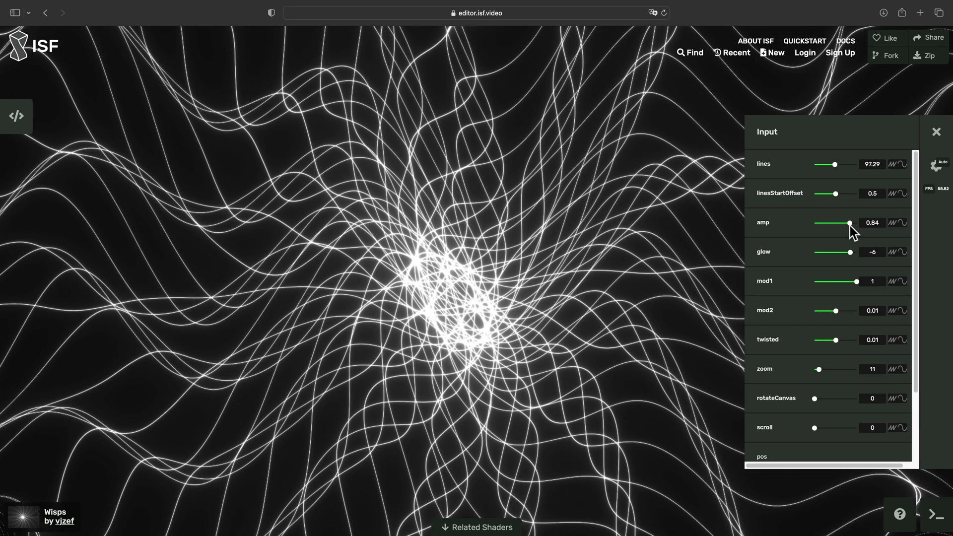
{"action": "left_click", "coordinate": [933, 62]}
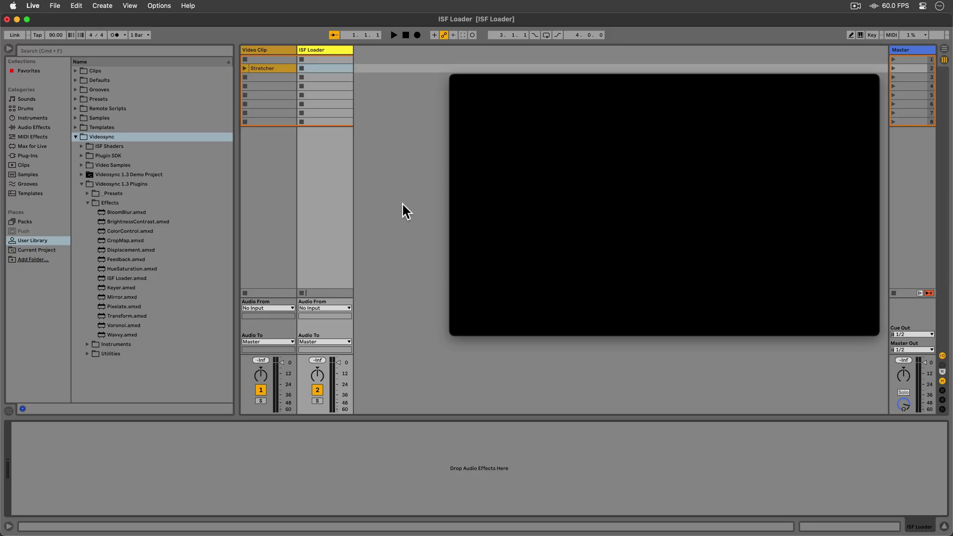
Drag ISF Loader.amxd from Videosync 1.3 Plugins > Effects onto the ISF Loader track.
{"action": "left_click_drag", "start_coordinate": [144, 279], "coordinate": [323, 204]}
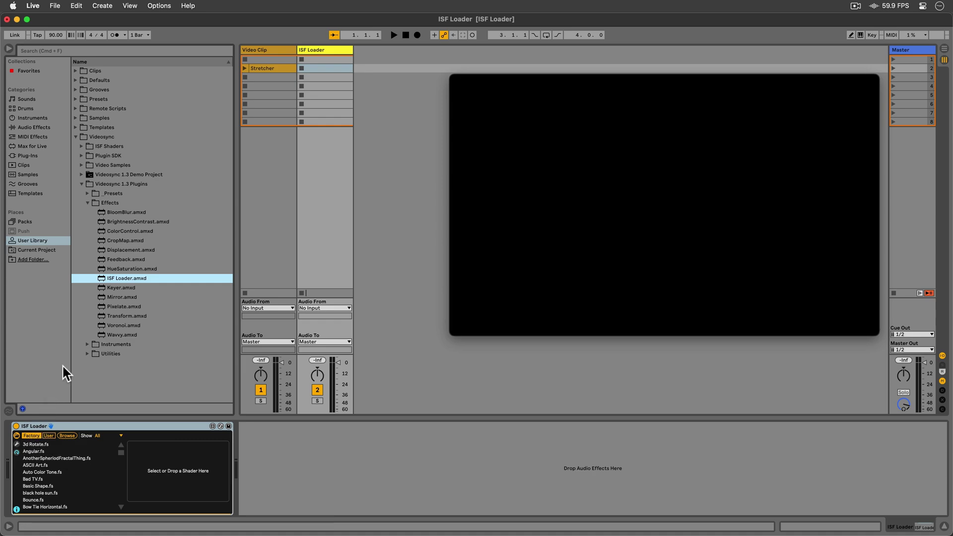
Select the Factory folder under Videosync > ISF Shaders in the library.
{"action": "left_click", "coordinate": [137, 134]}
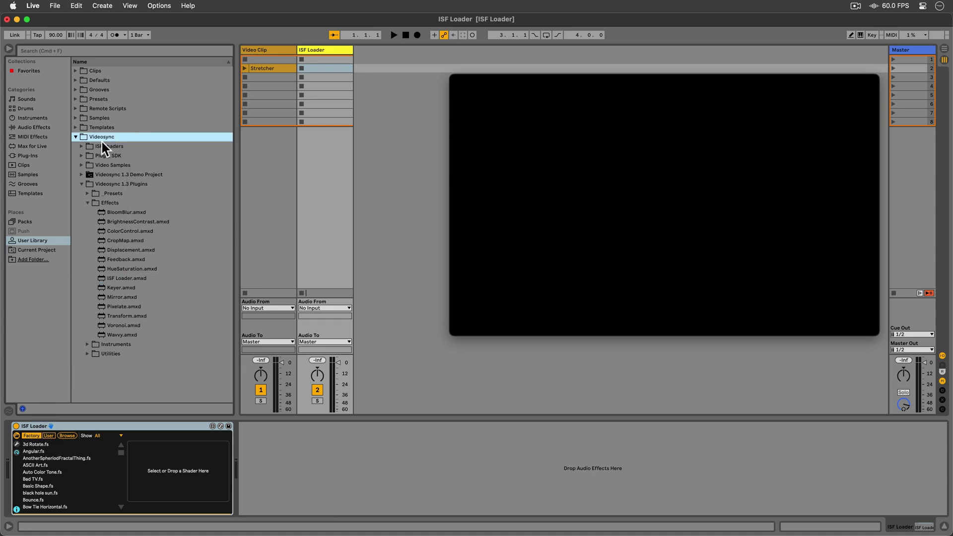
{"action": "left_click", "coordinate": [82, 146]}
{"action": "left_click", "coordinate": [151, 156]}
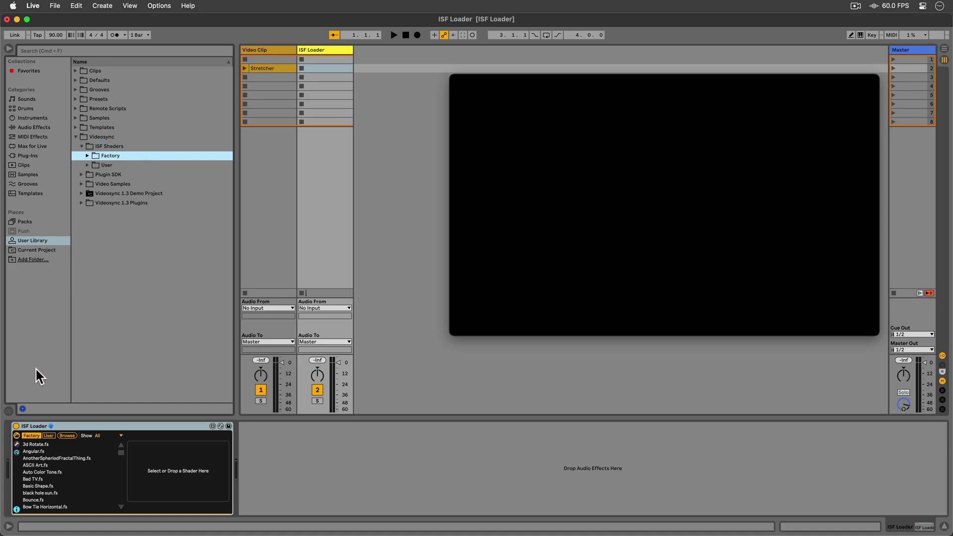
Check the ISF Loader's User shader folder, then return to its Factory shader list.
{"action": "left_click", "coordinate": [17, 436]}
{"action": "left_click", "coordinate": [16, 437]}
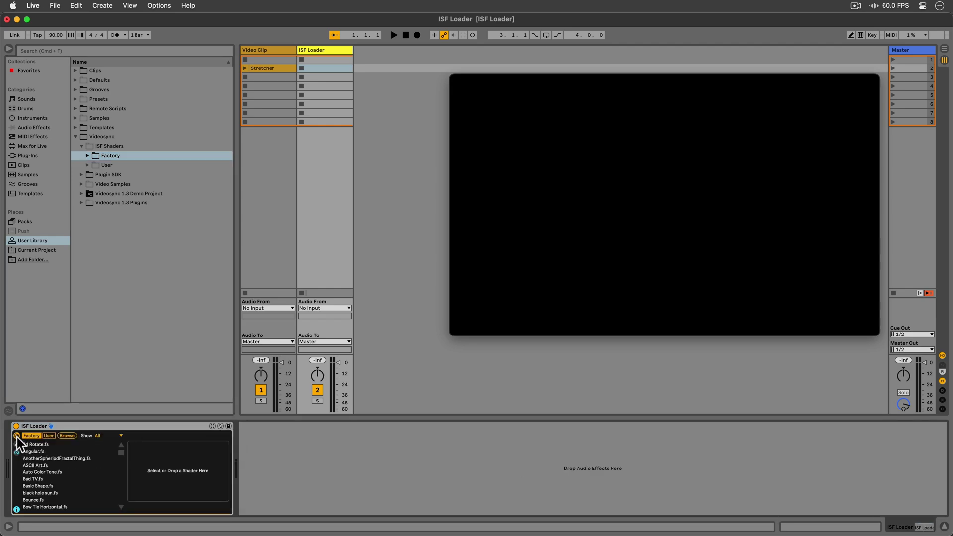
{"action": "left_click", "coordinate": [49, 438]}
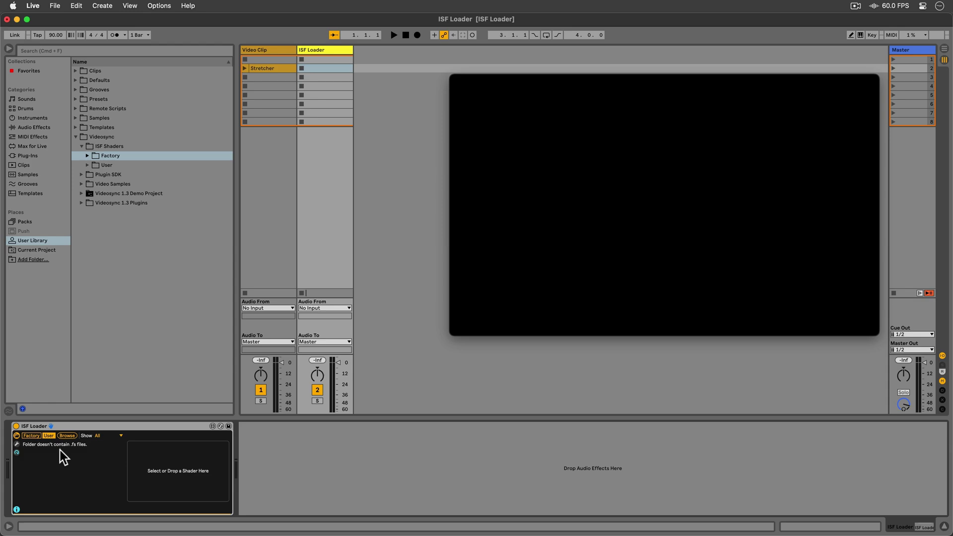
{"action": "left_click", "coordinate": [36, 437]}
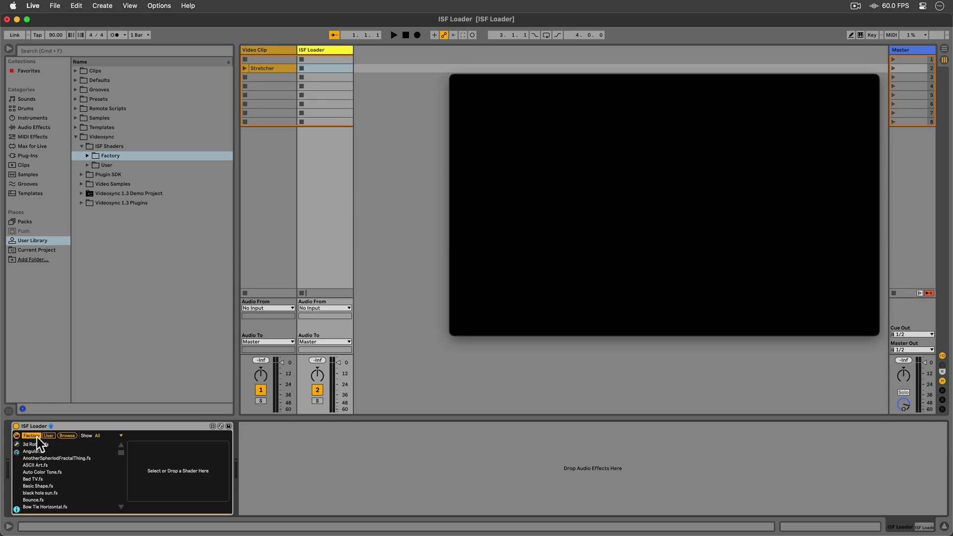
Show only Generator shaders and load Basic Shape, then black hole sun.
{"action": "left_click", "coordinate": [120, 437]}
{"action": "left_click", "coordinate": [118, 451]}
{"action": "left_click", "coordinate": [102, 451]}
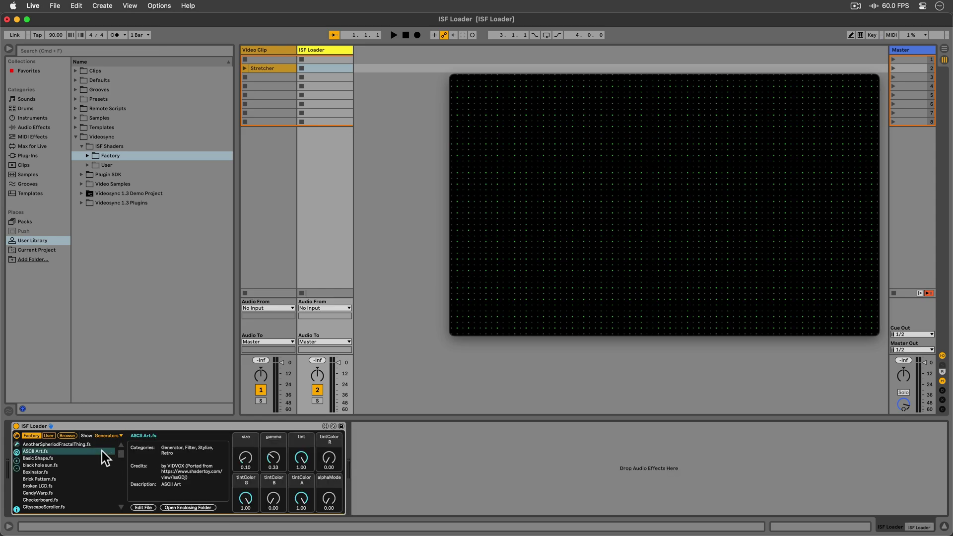
{"action": "key", "text": "Down"}
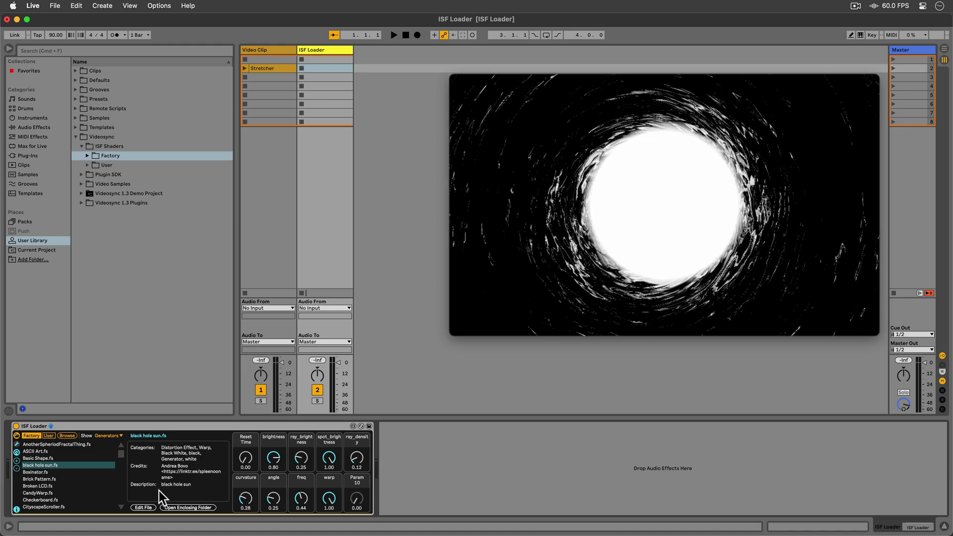
Step through Boxinator, Brick Pattern, Broken LCD and CandyWarp to load Checkerboard.fs.
{"action": "left_click", "coordinate": [16, 509]}
{"action": "left_click", "coordinate": [17, 509]}
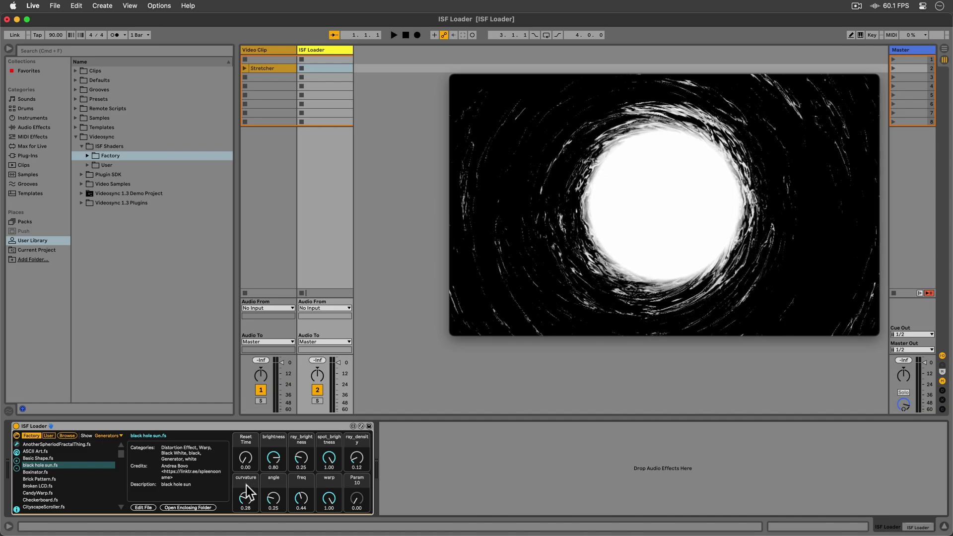
{"action": "left_click", "coordinate": [70, 472]}
{"action": "left_click", "coordinate": [71, 472]}
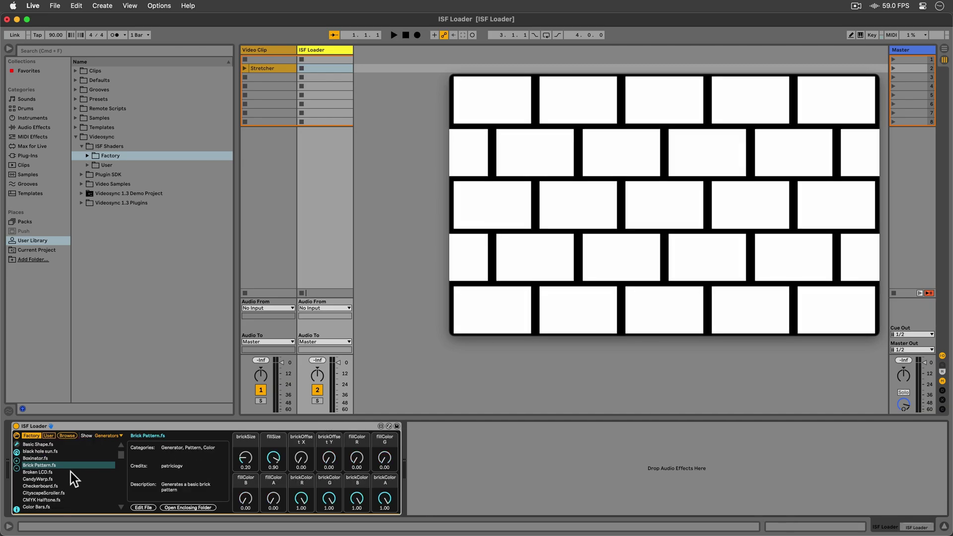
{"action": "left_click", "coordinate": [70, 472]}
{"action": "left_click", "coordinate": [70, 472]}
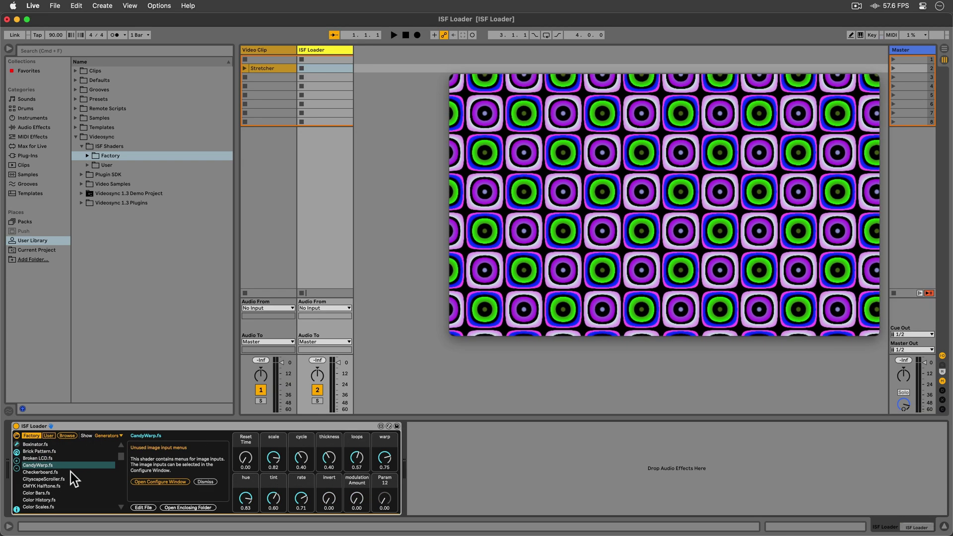
{"action": "left_click", "coordinate": [70, 472]}
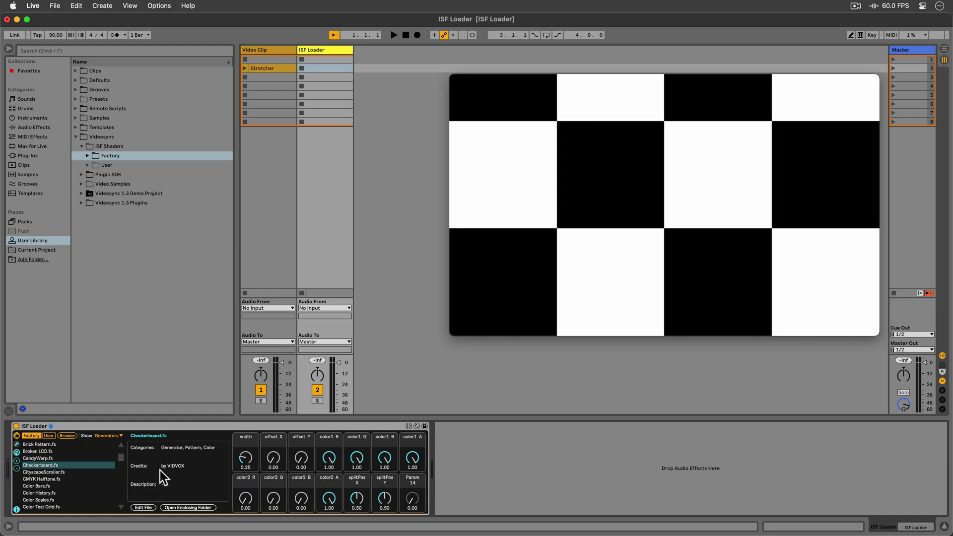
Open the ISF Loader's Checkerboard parameter window and move it up and left.
{"action": "right_click", "coordinate": [243, 462]}
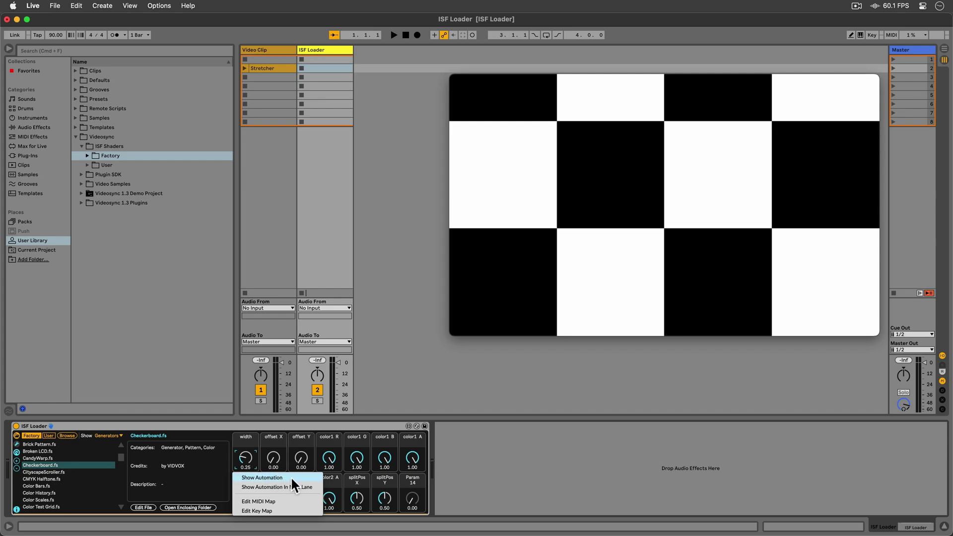
{"action": "left_click", "coordinate": [246, 463]}
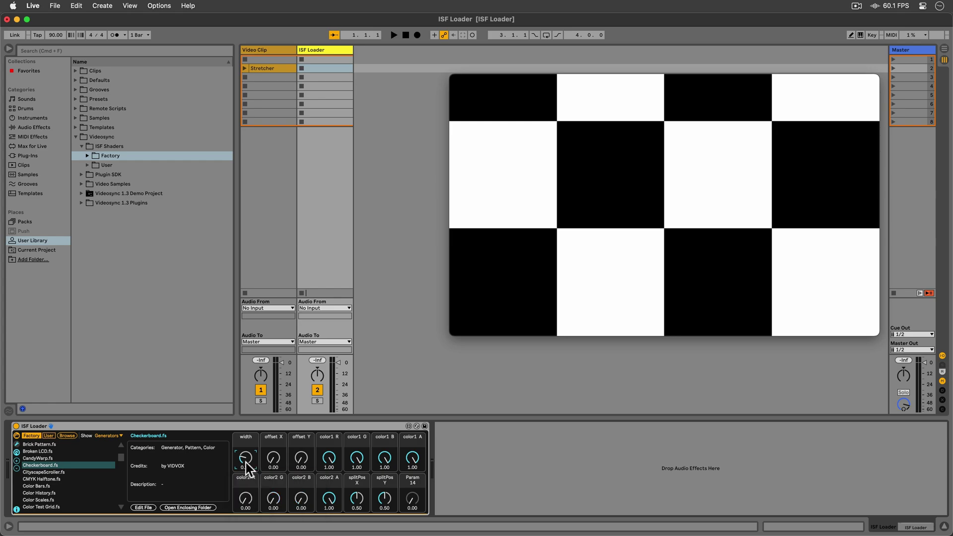
{"action": "left_click", "coordinate": [16, 444]}
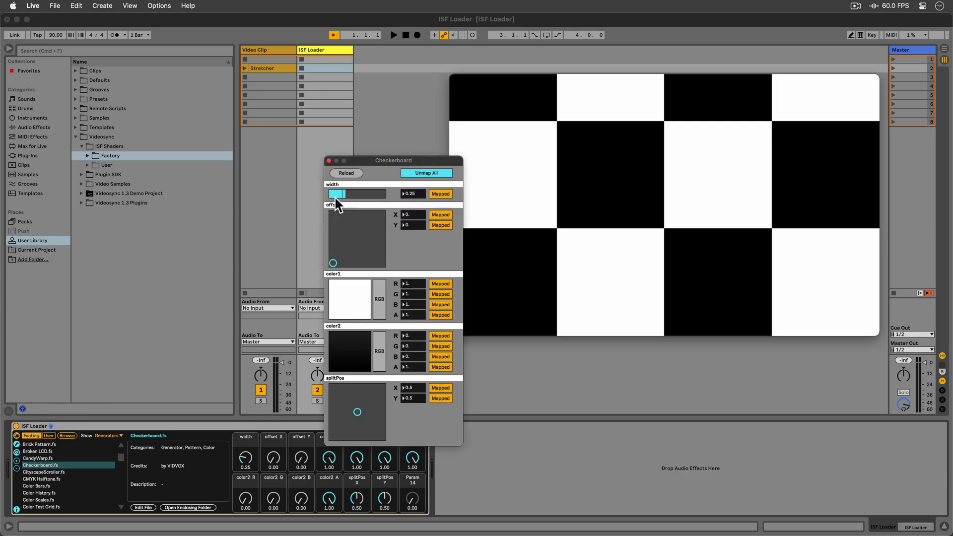
{"action": "left_click_drag", "start_coordinate": [384, 160], "coordinate": [304, 134]}
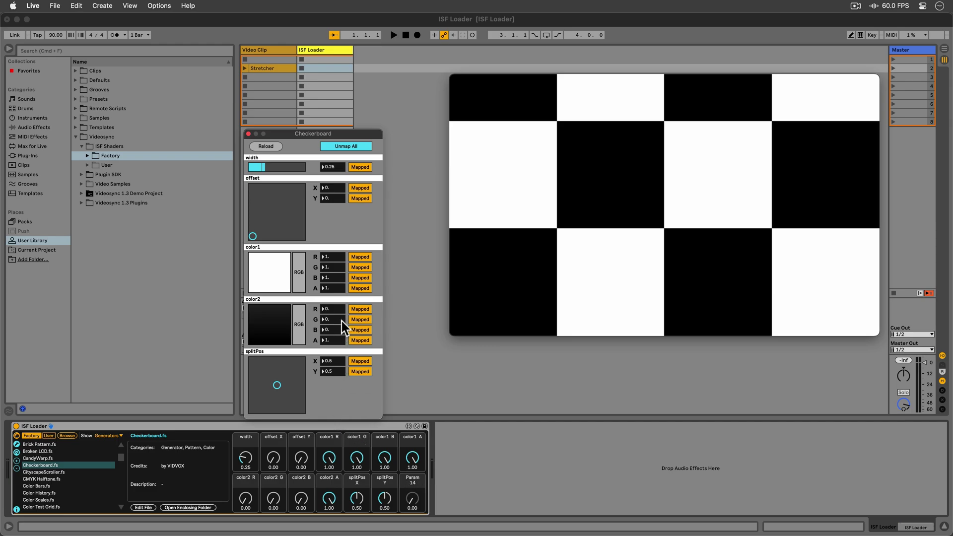
Unmap all inputs, then map width, offset X, offset Y and color1 R.
{"action": "left_click", "coordinate": [343, 149]}
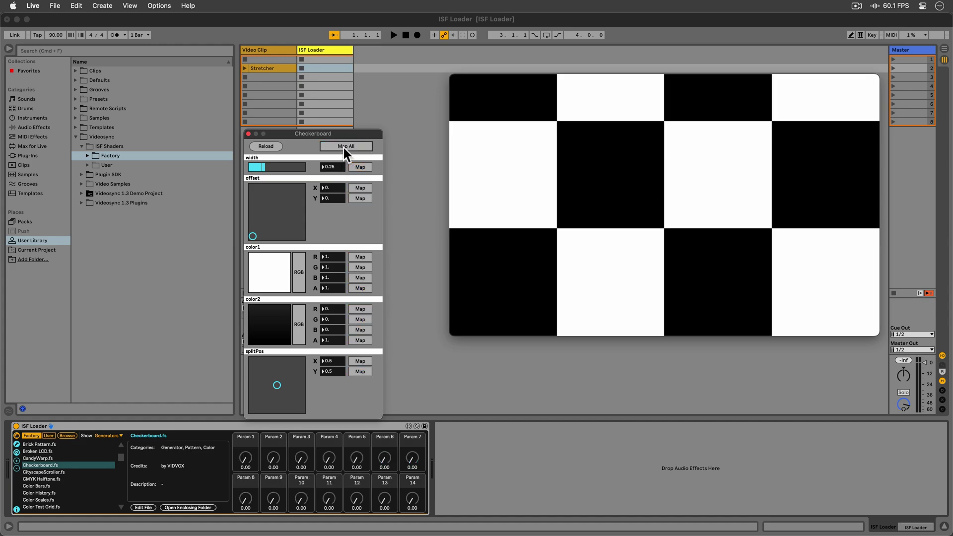
{"action": "left_click", "coordinate": [361, 167]}
{"action": "left_click", "coordinate": [361, 188]}
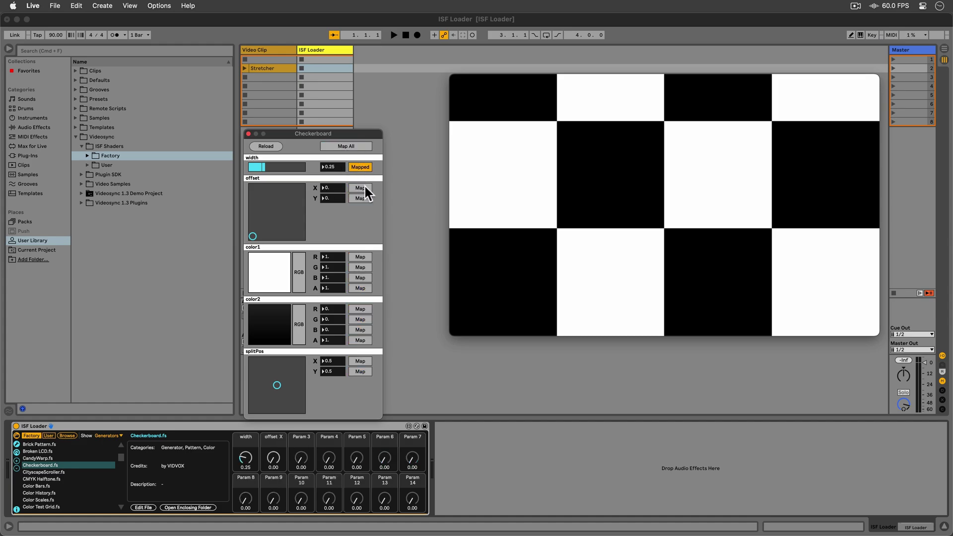
{"action": "left_click", "coordinate": [363, 198]}
{"action": "left_click", "coordinate": [363, 256]}
Add a second ISF Loader from Videosync 1.3 Plugins after the first one.
{"action": "left_click", "coordinate": [18, 470]}
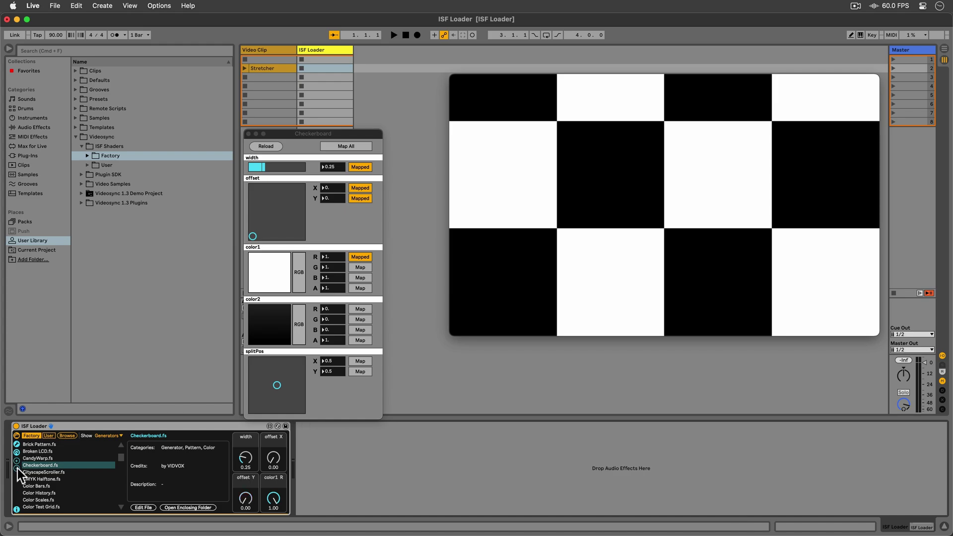
{"action": "left_click", "coordinate": [16, 452]}
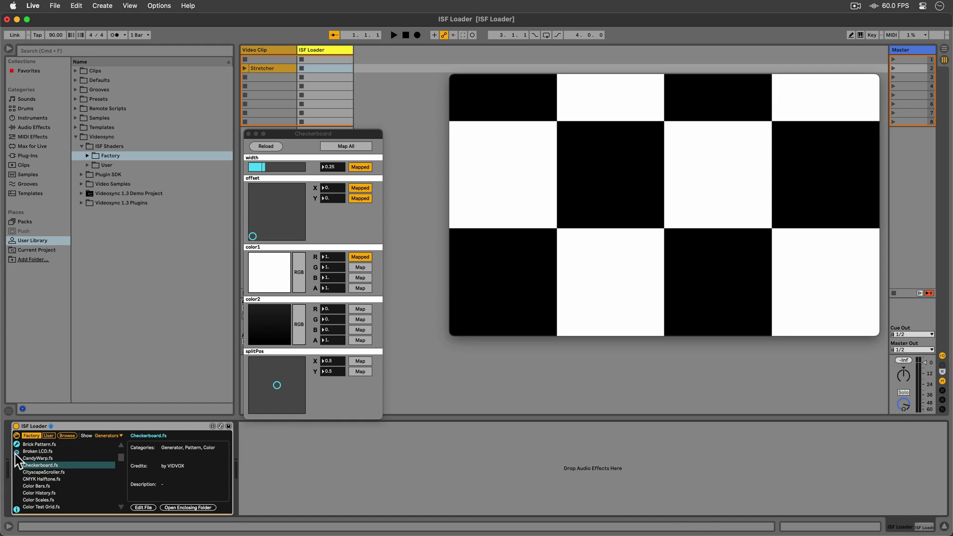
{"action": "left_click", "coordinate": [15, 454]}
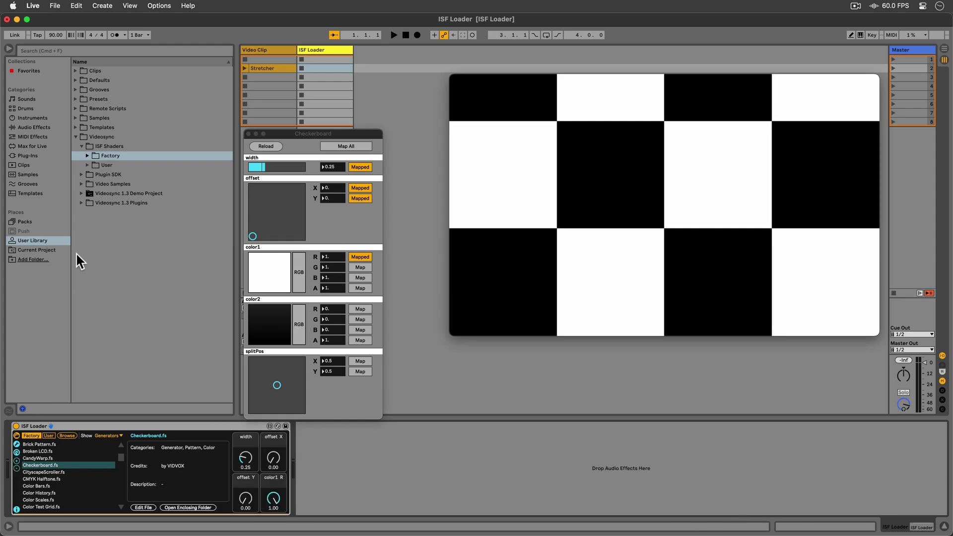
{"action": "left_click", "coordinate": [81, 202]}
{"action": "left_click_drag", "start_coordinate": [124, 277], "coordinate": [369, 454]}
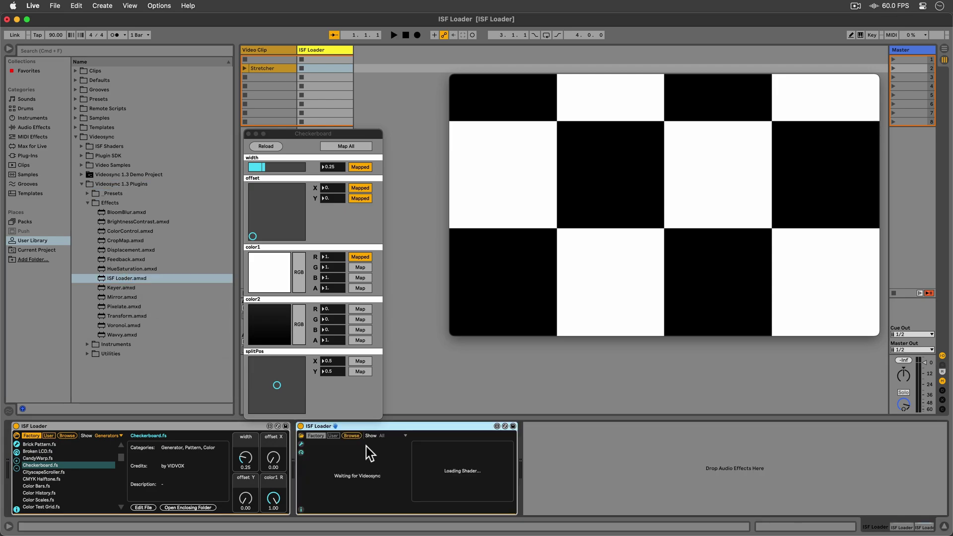
Close the Checkerboard window and show only Filters in the second loader.
{"action": "left_click", "coordinate": [248, 134]}
{"action": "left_click", "coordinate": [396, 435]}
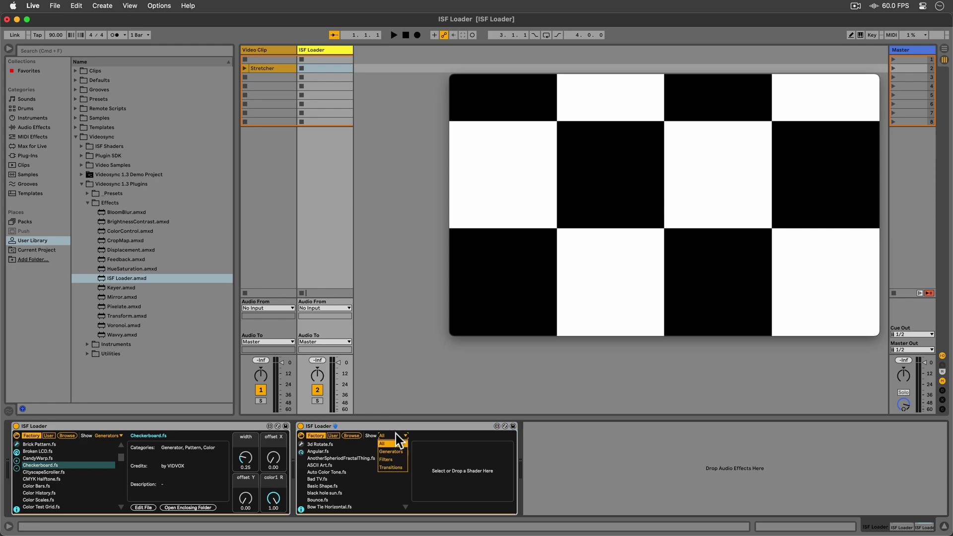
{"action": "left_click", "coordinate": [394, 460]}
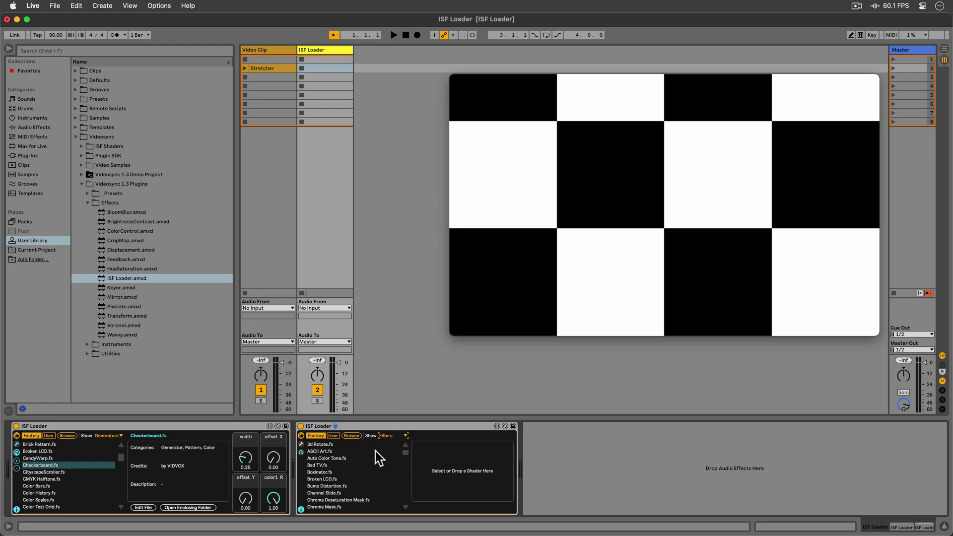
Step down from ASCII Art to load the Circle Warp.fs filter.
{"action": "left_click", "coordinate": [375, 451]}
{"action": "key", "text": "Down"}
{"action": "key", "text": "Down"}
{"action": "key", "text": "Down"}
{"action": "key", "text": "Down"}
{"action": "key", "text": "Down"}
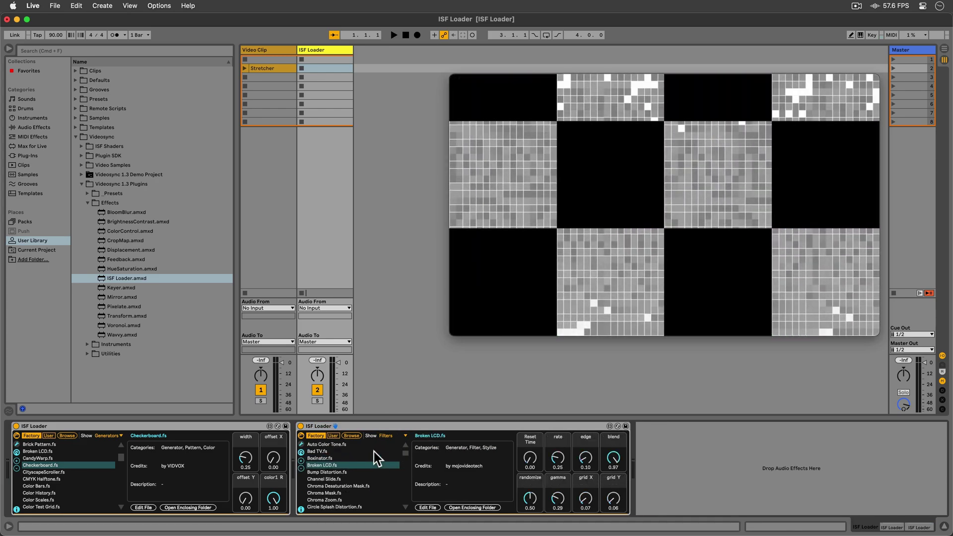
{"action": "key", "text": "Down"}
{"action": "key", "text": "Down"}
{"action": "key", "text": "Down"}
{"action": "key", "text": "Down"}
{"action": "key", "text": "Down"}
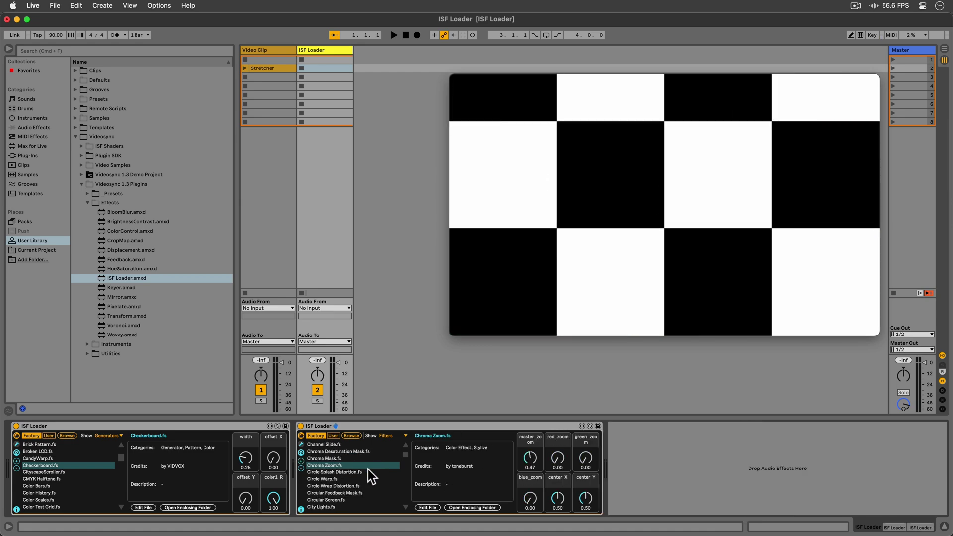
{"action": "key", "text": "Down"}
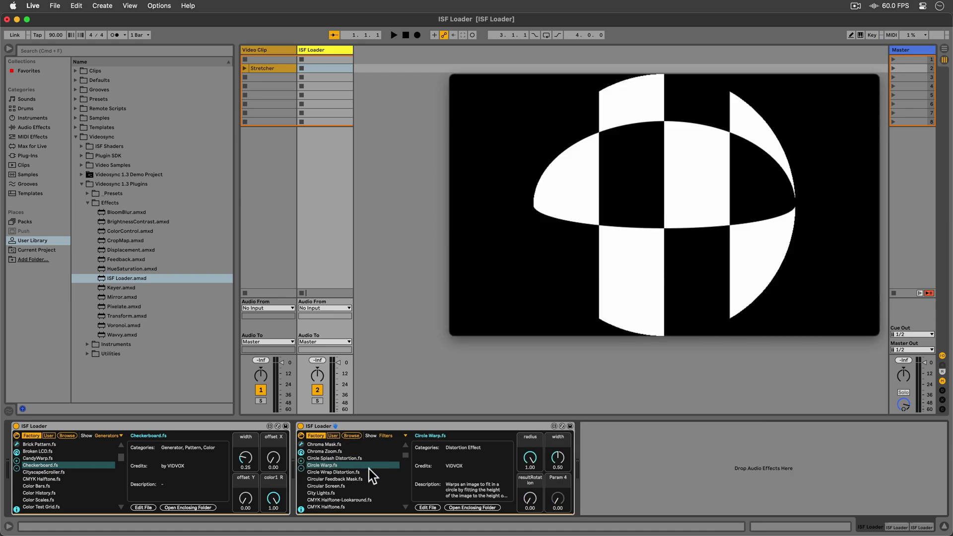